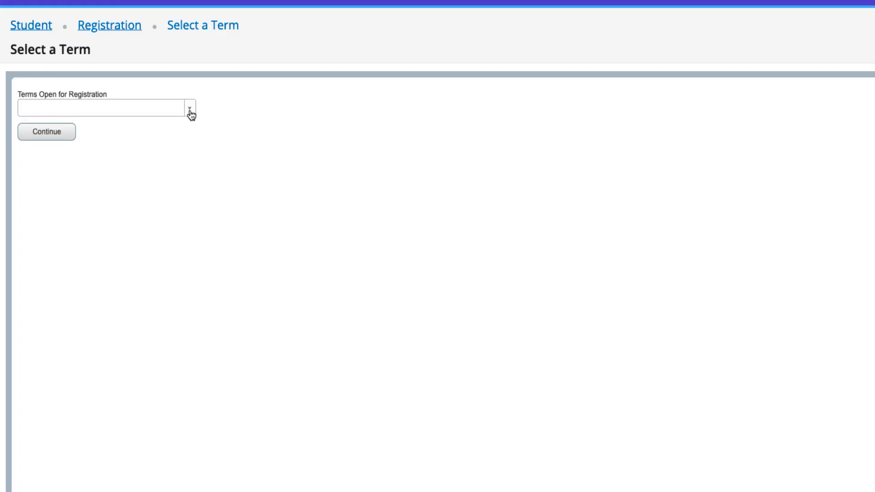
Select Spring 2020 as the registration term and continue to class search.
click(190, 110)
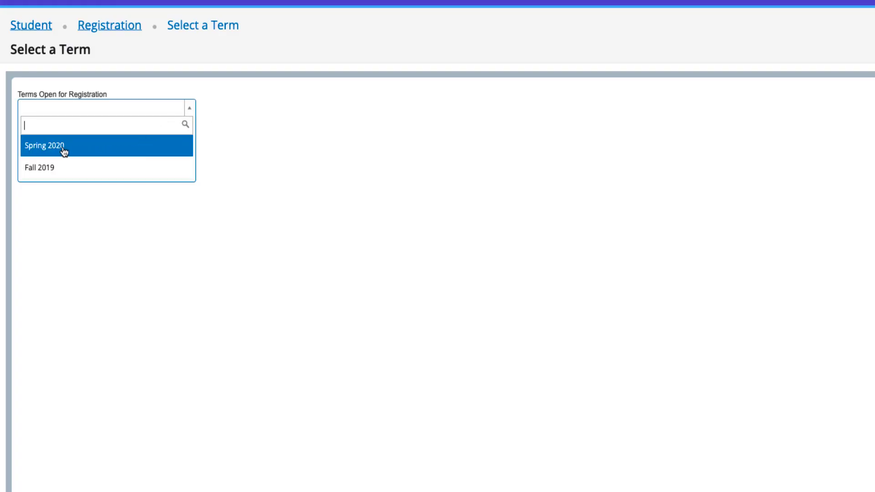
click(58, 146)
click(50, 141)
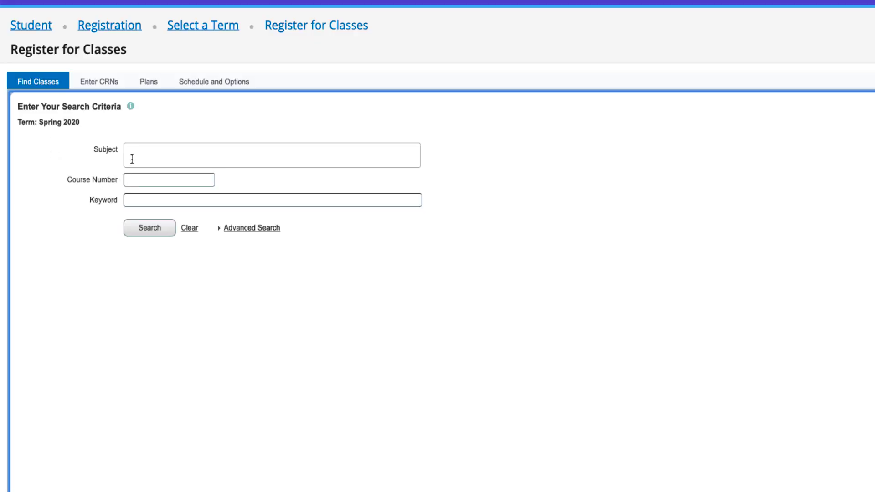
Search Spring 2020 classes with Subject set to Accounting, typing 'Acc' to find it.
click(136, 153)
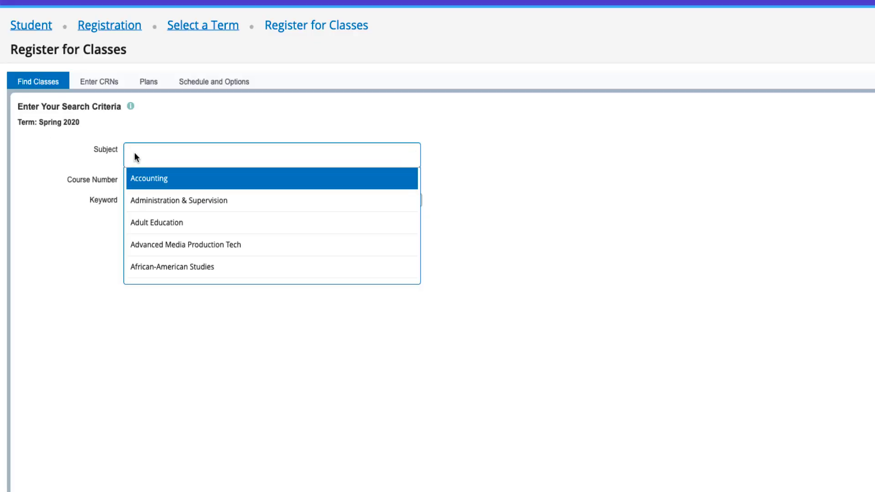
text(Acc)
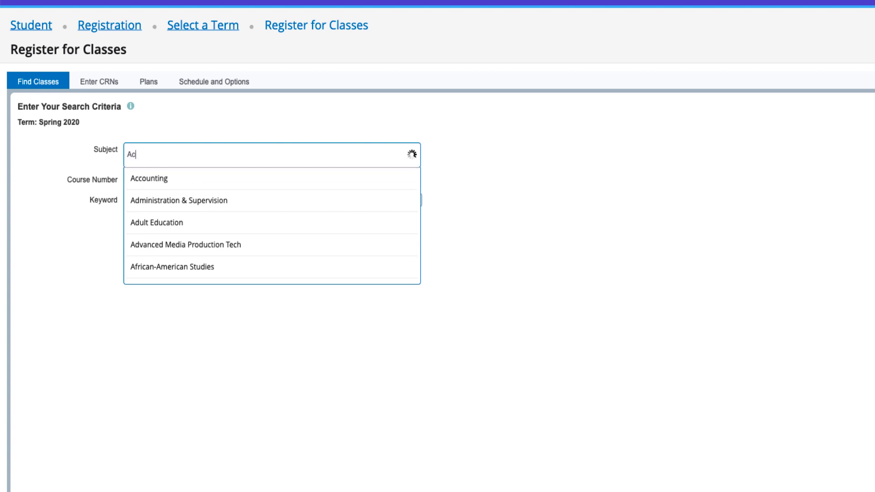
click(150, 179)
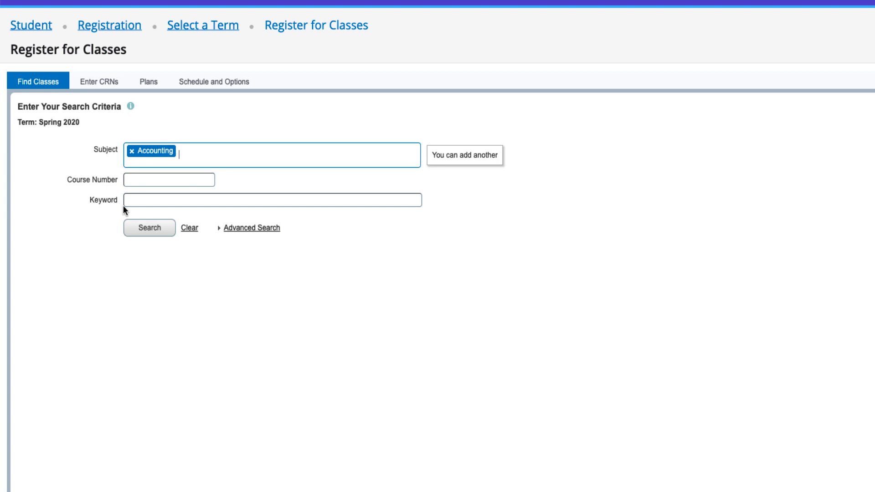
click(147, 231)
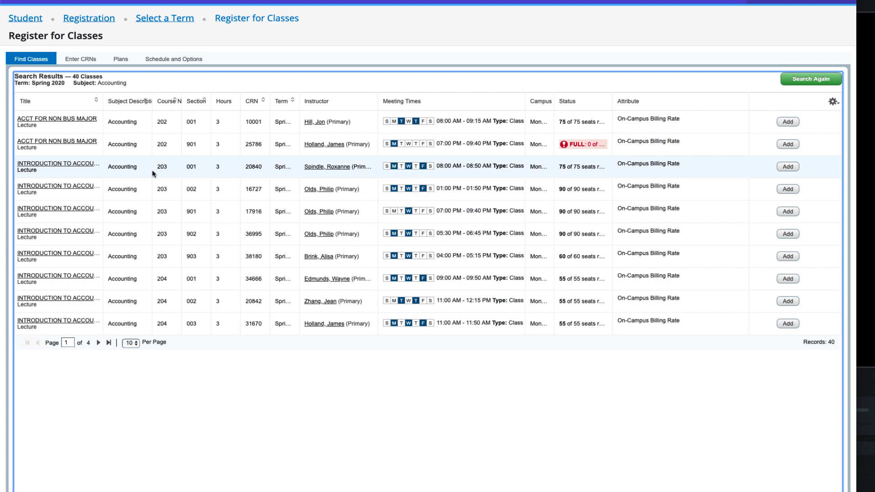
Review the ACCT FOR NON BUS MAJOR 202-001 details, then add it as Pending.
click(59, 118)
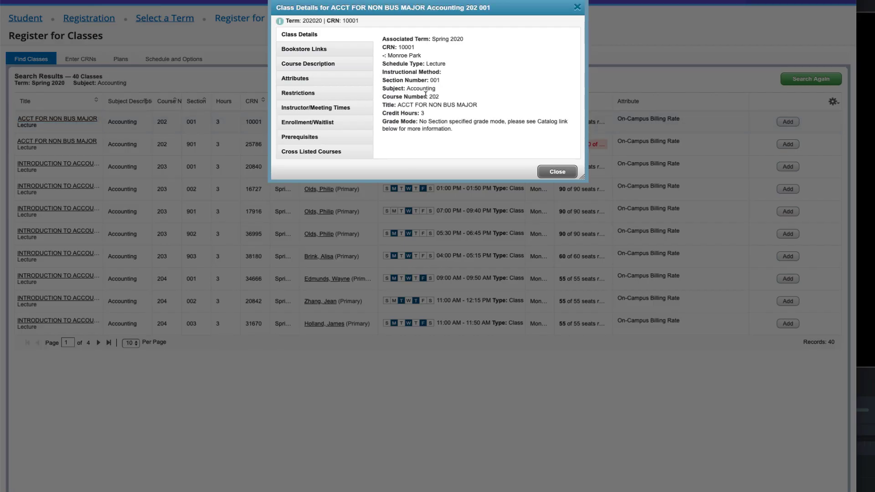
click(561, 172)
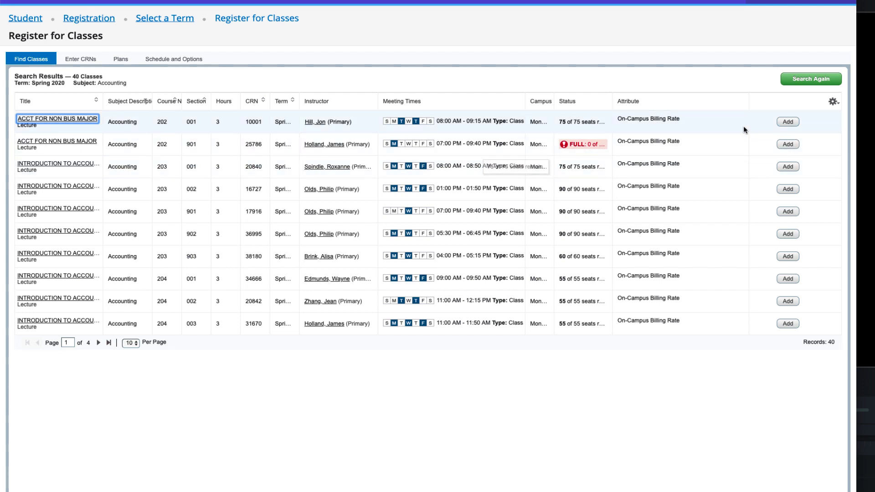
click(788, 121)
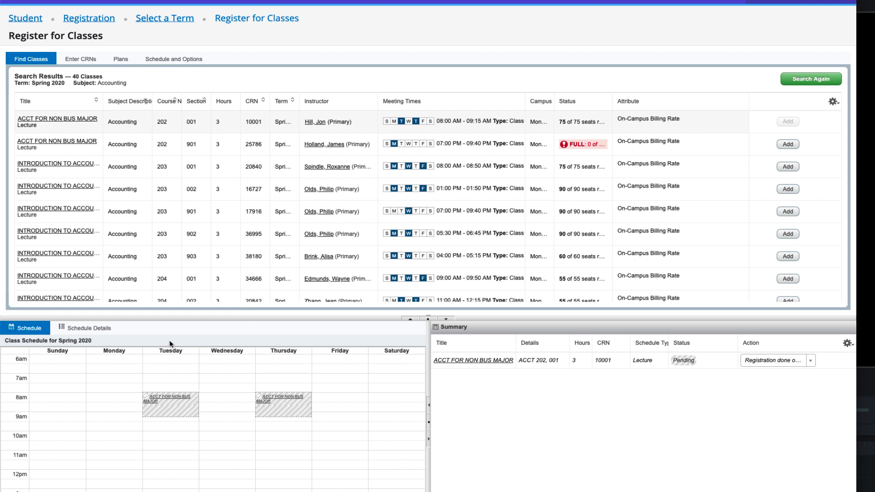
Scroll the Class Schedule calendar to check the Tuesday/Thursday 8am blocks.
scroll(168, 382, down, 4)
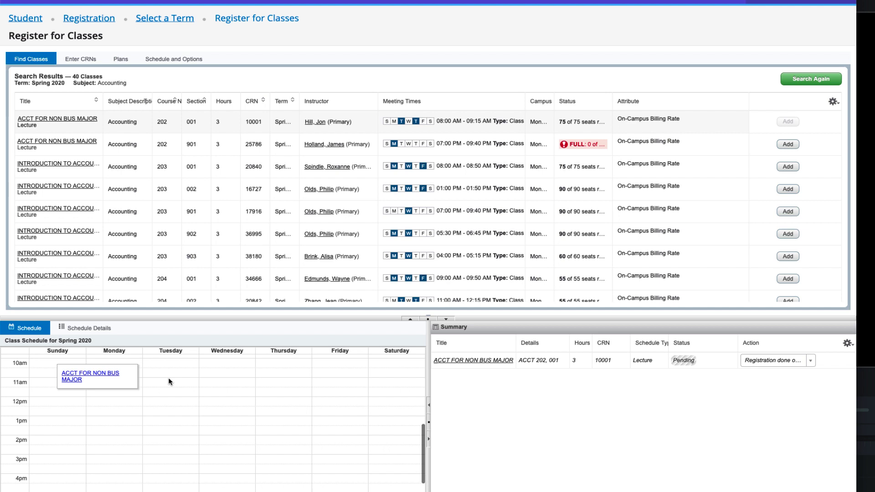
scroll(168, 382, up, 2)
scroll(168, 382, up, 3)
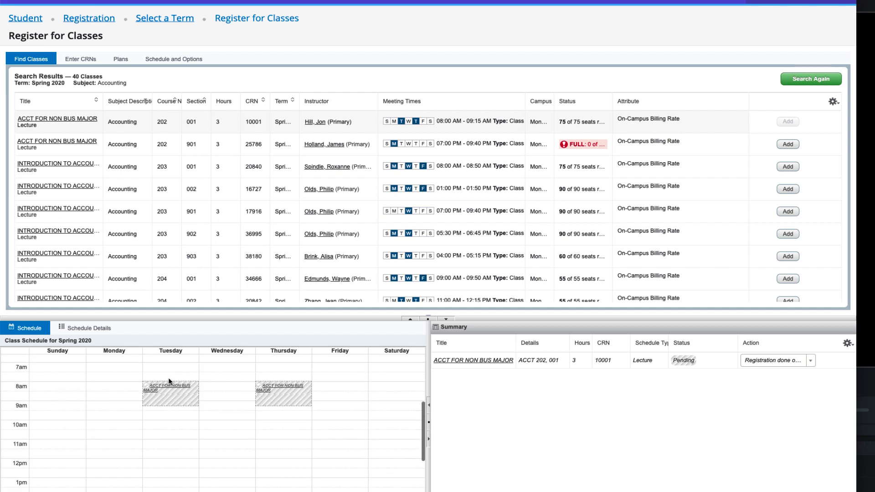
scroll(169, 381, up, 2)
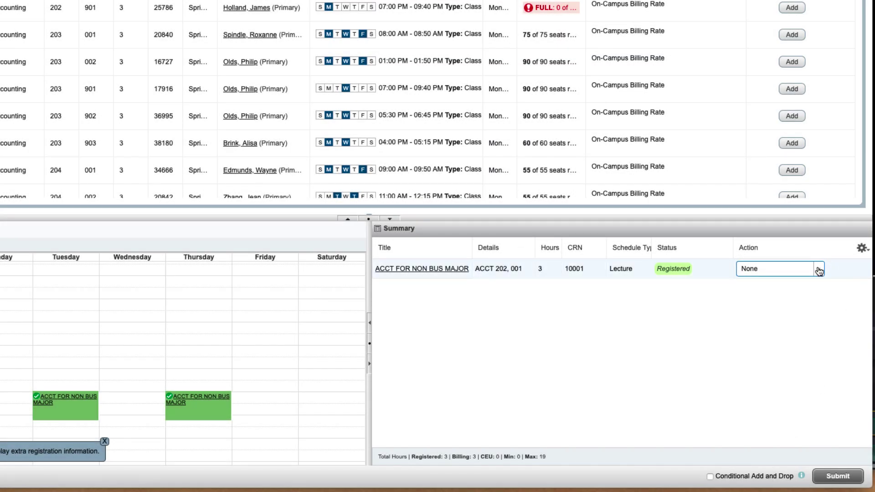
Web drop ACCT 202-001 and return to the class search criteria.
click(819, 271)
click(777, 306)
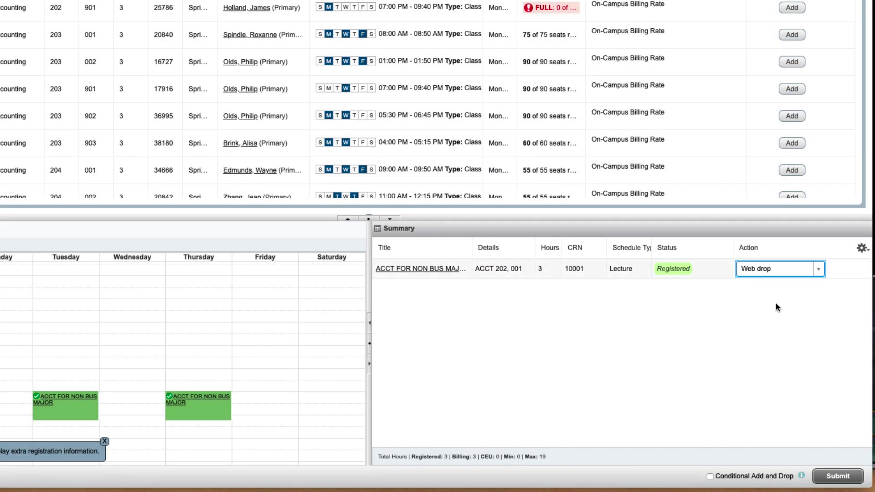
click(834, 477)
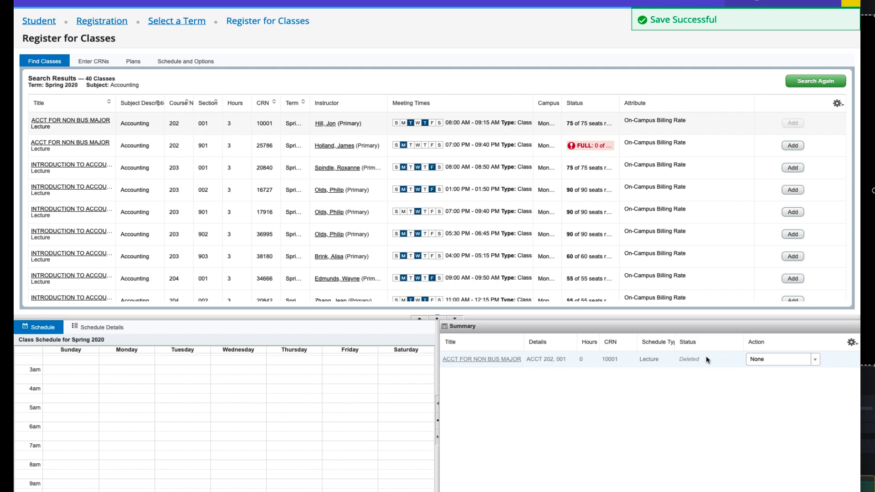
click(812, 83)
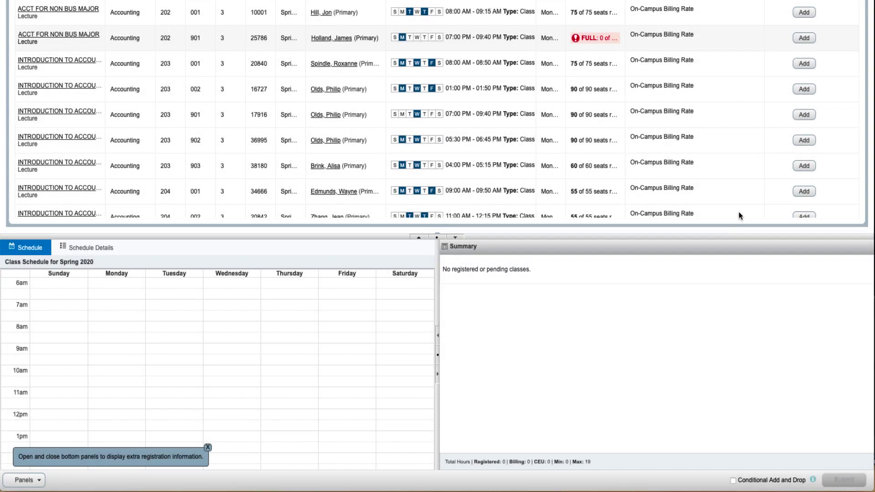
Try registering full section ACCT 202-901, then remove it after the Closed Section error.
click(804, 40)
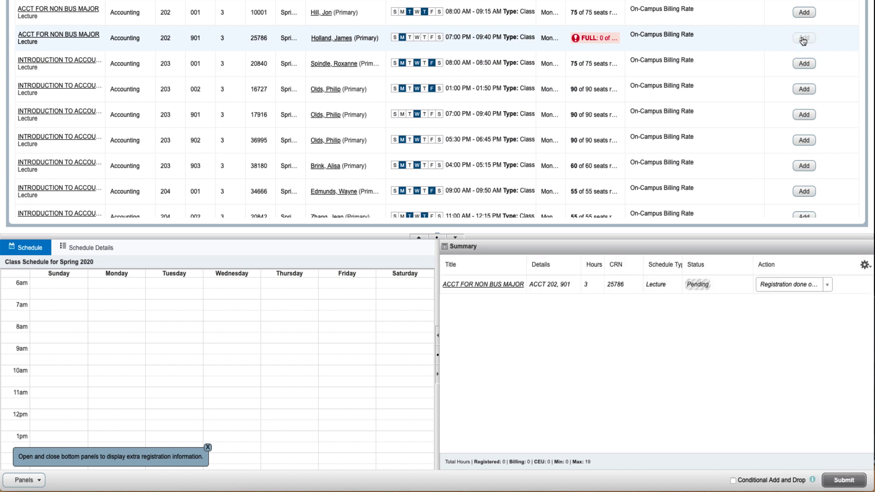
click(841, 481)
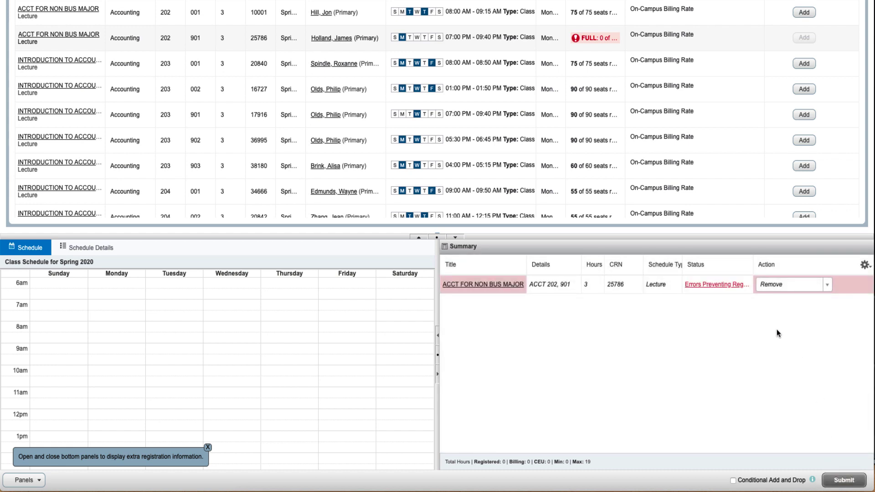
mouse_move(716, 280)
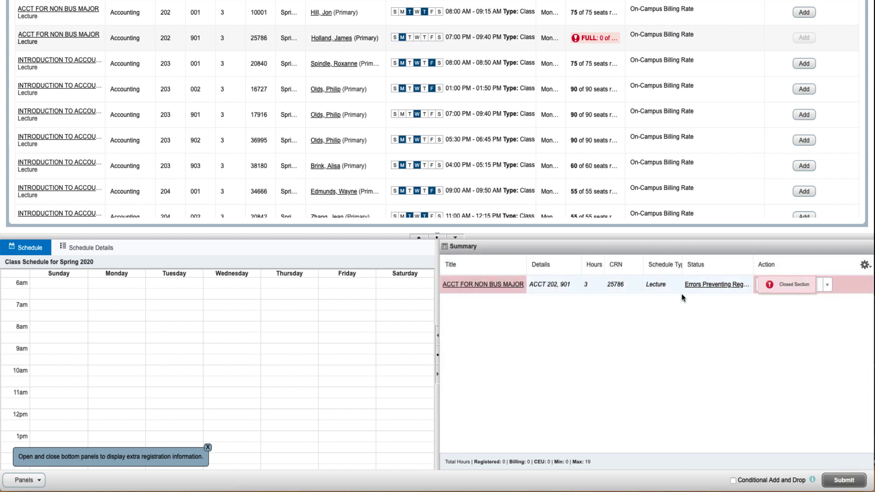
click(835, 481)
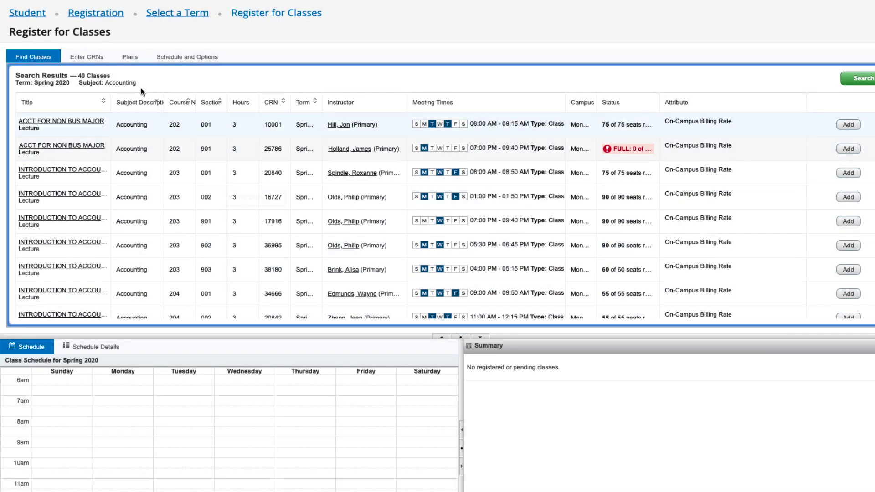
Register CRN 10001 through Enter CRNs, then view the Schedule and Options page.
click(84, 56)
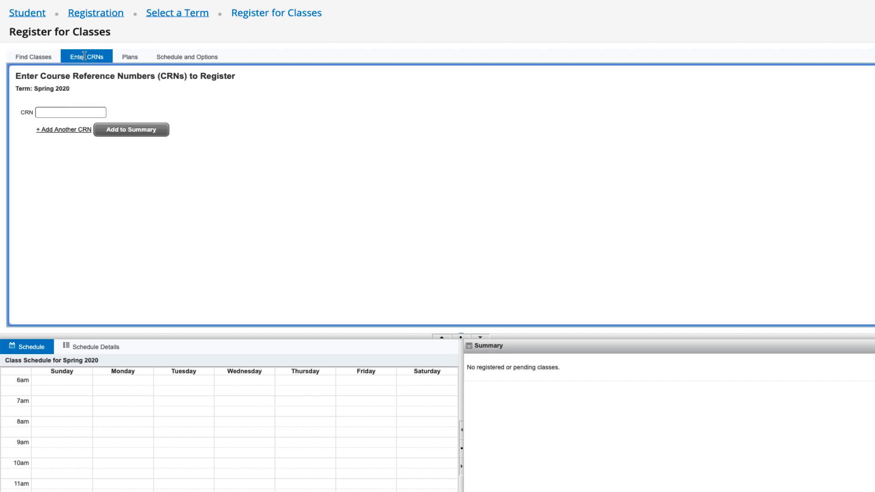
click(72, 113)
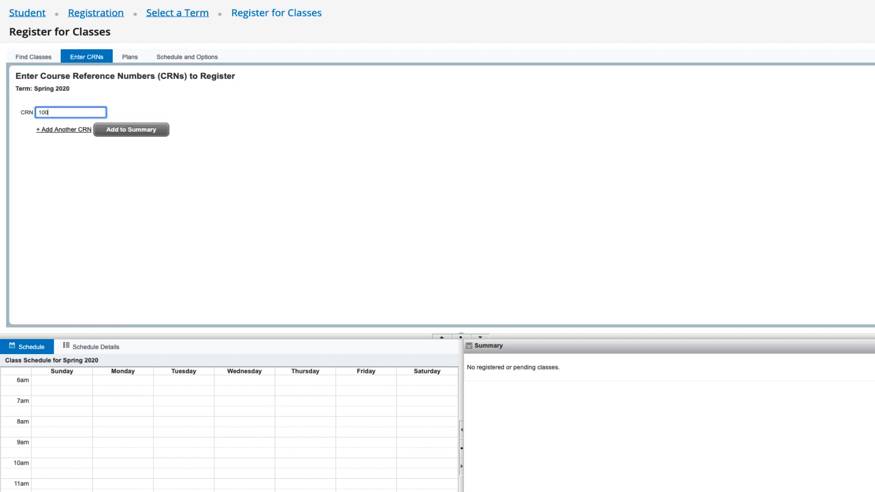
click(131, 130)
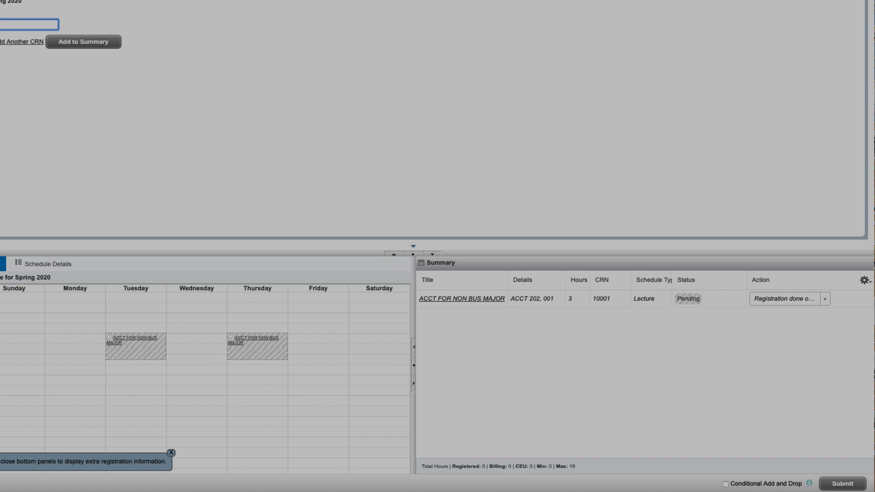
click(842, 484)
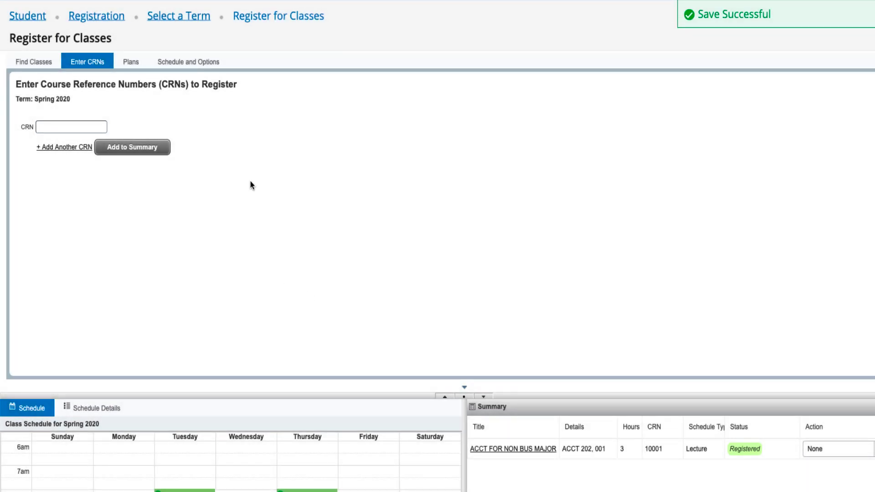
click(196, 64)
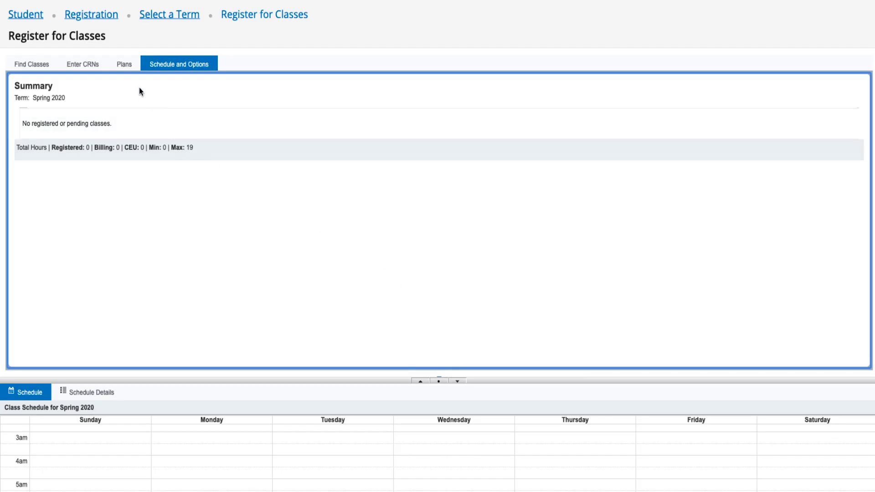
From the 2020 plan, add section 001 of BIOL 101, ENGL 203 and ACCT 202 to the summary.
click(123, 63)
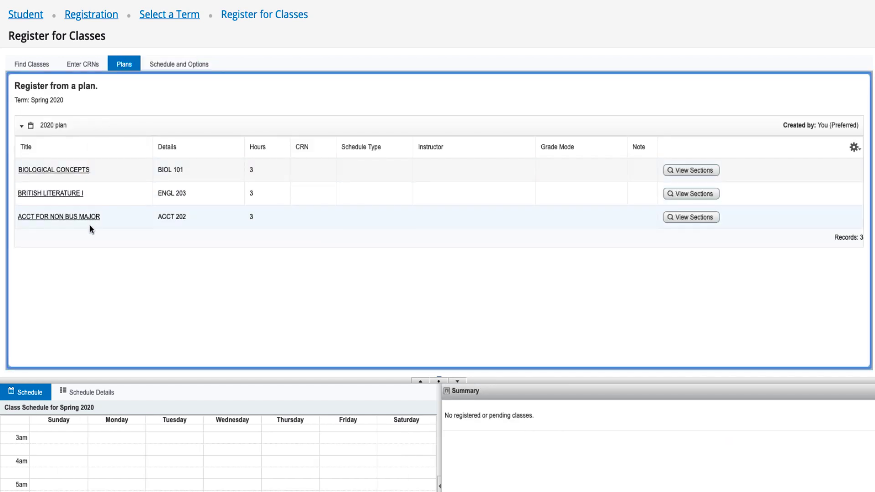
click(678, 171)
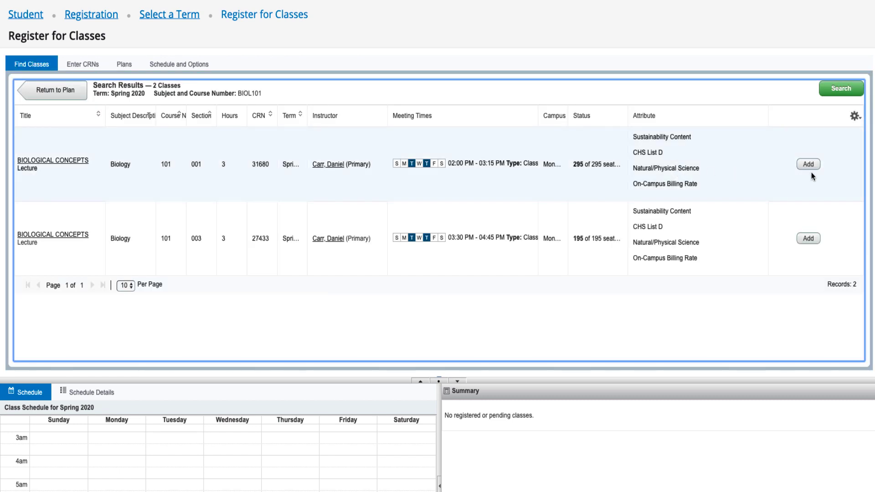
click(809, 165)
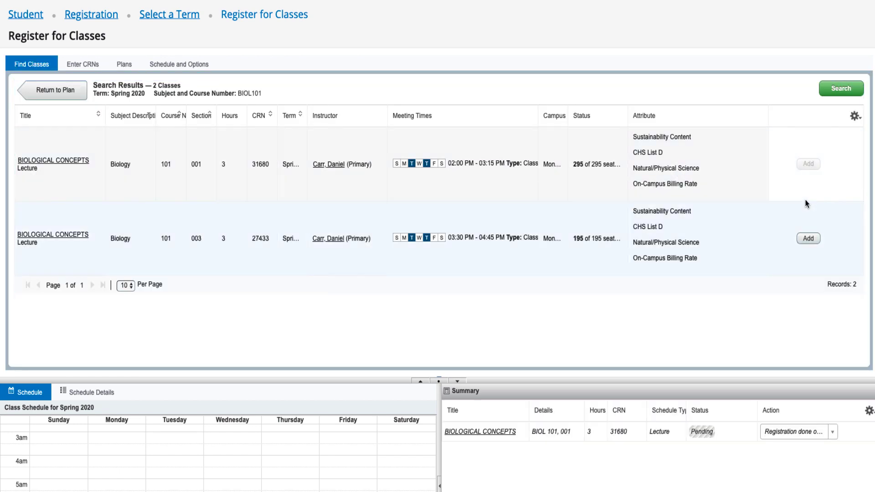
click(49, 90)
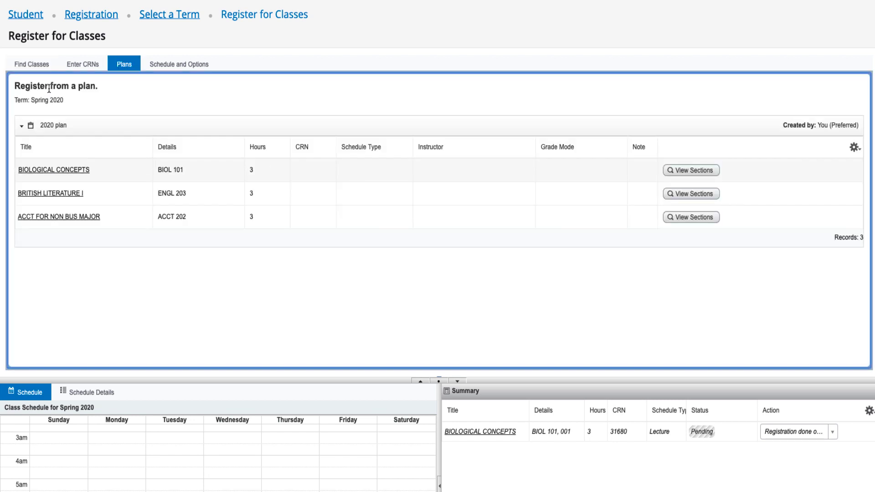
click(677, 194)
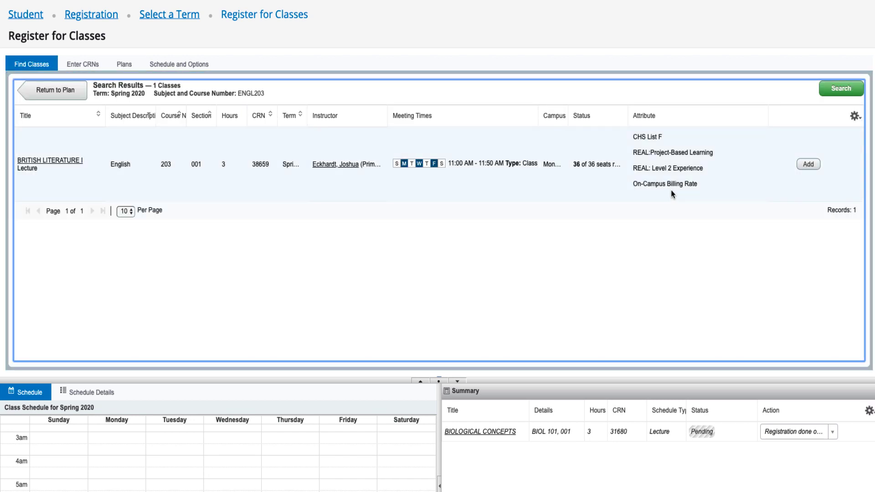
click(808, 164)
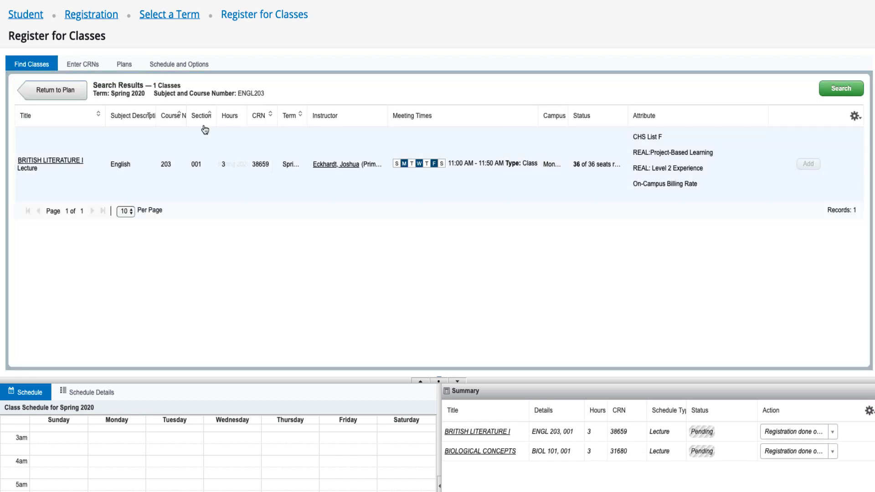
click(53, 90)
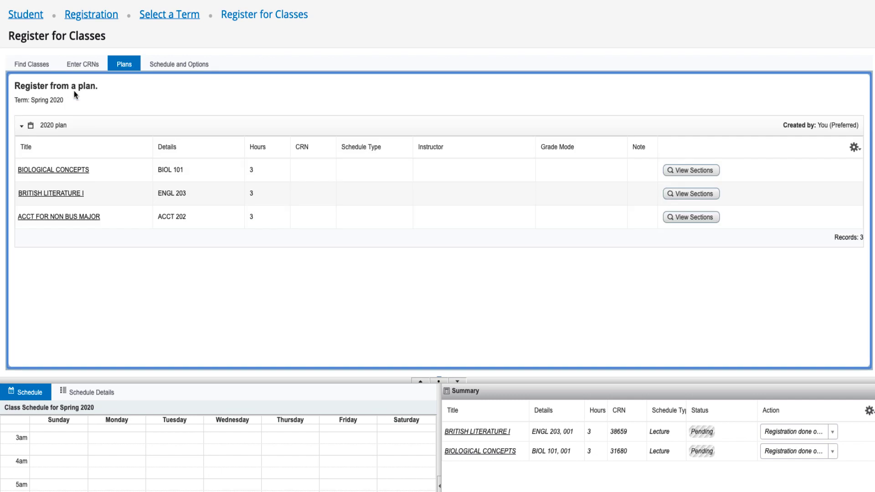
click(678, 217)
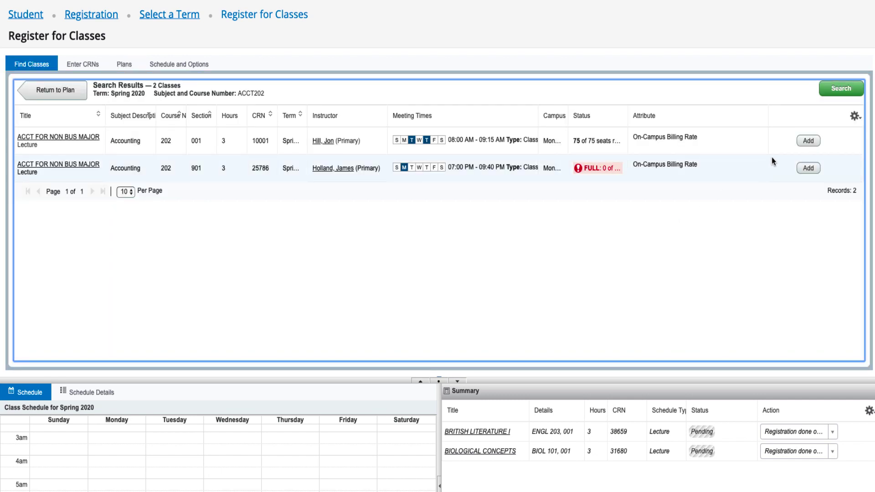
click(808, 141)
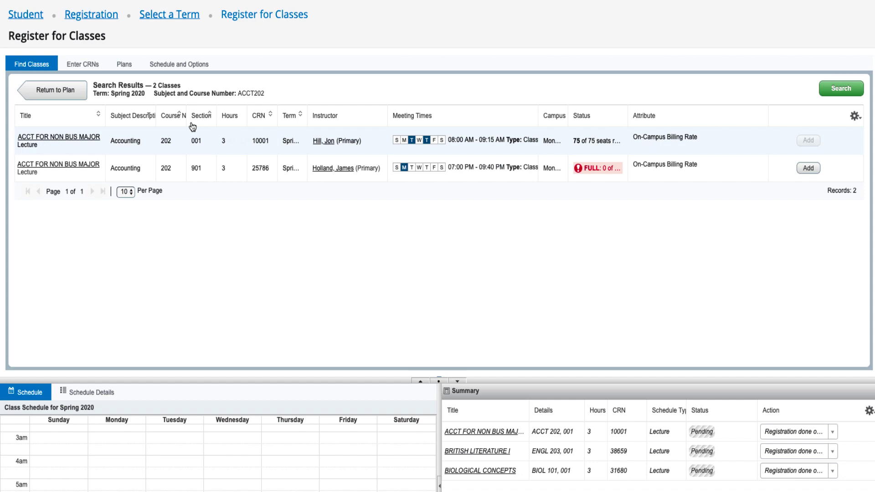
click(55, 90)
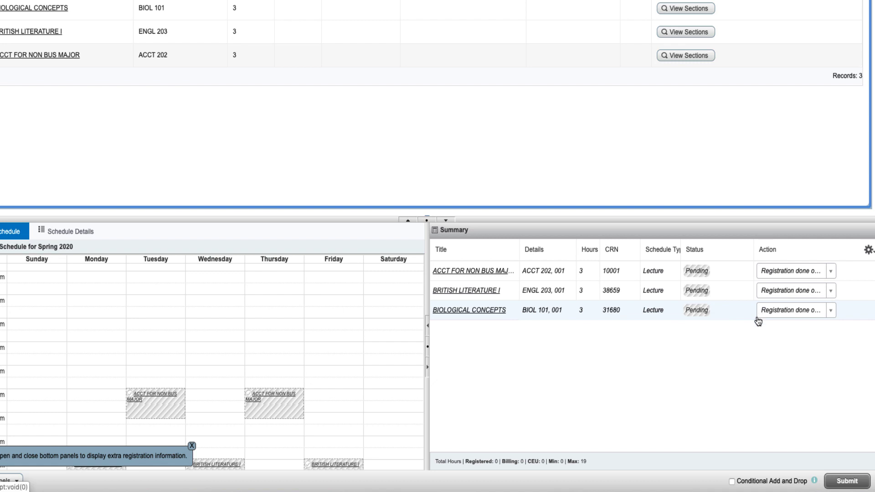
Submit the summary to register ACCT 202-001, ENGL 203-001 and BIOL 101-001 for 9 hours.
click(848, 483)
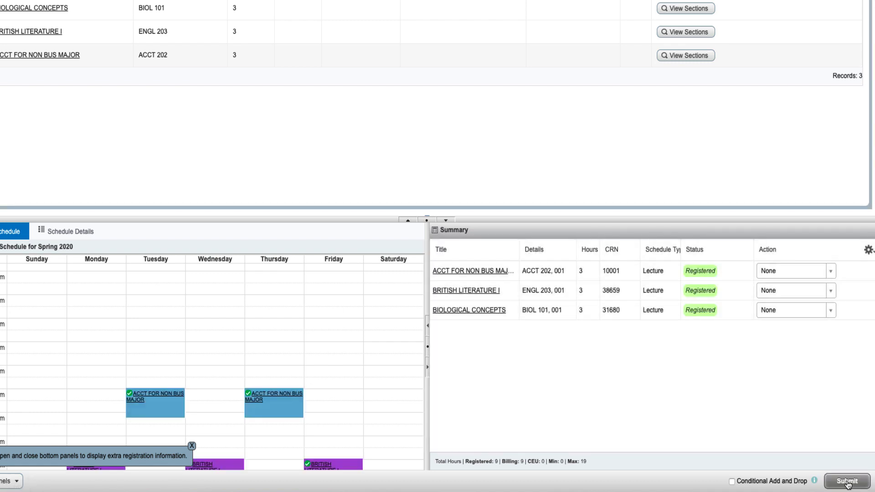